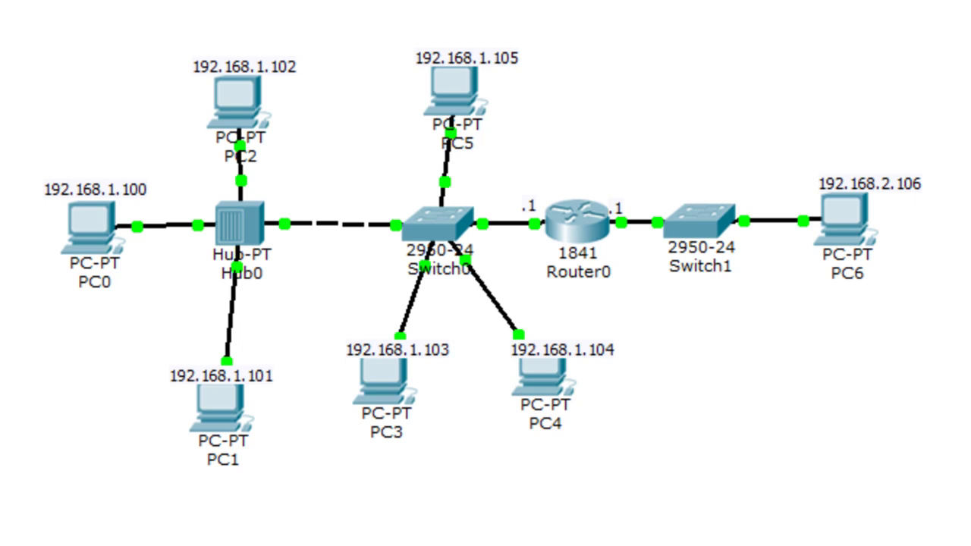
{"action": "mouse_move", "coordinate": [45, 155]}
{"action": "left_mouse_down"}
{"action": "mouse_move", "coordinate": [137, 398]}
{"action": "mouse_move", "coordinate": [205, 275]}
{"action": "left_mouse_up"}
{"action": "mouse_move", "coordinate": [272, 75]}
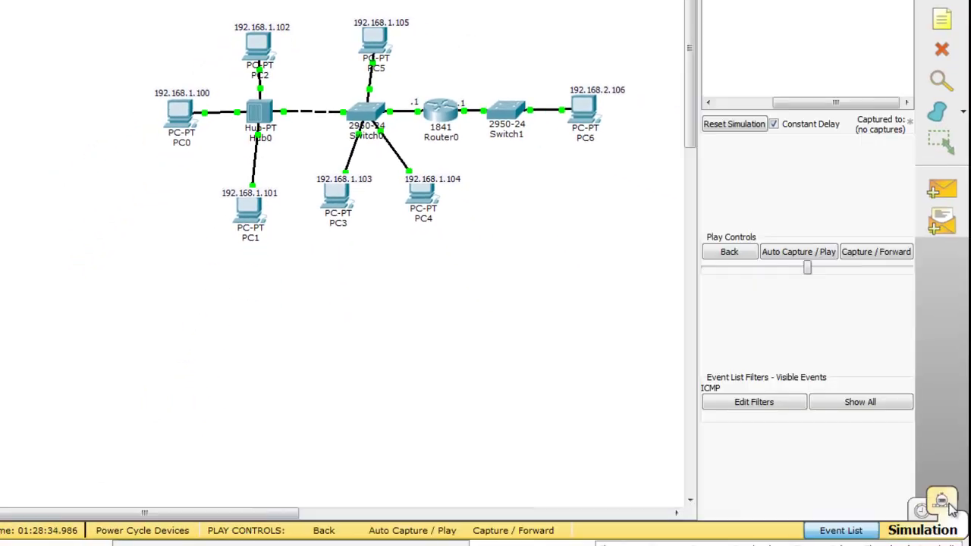
{"action": "left_click", "coordinate": [743, 407]}
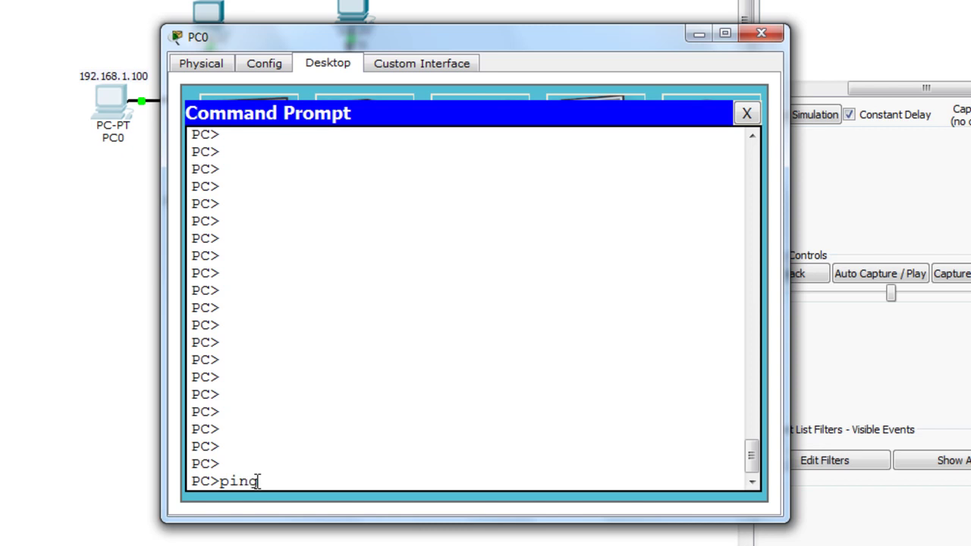
Ping 192.168.1.102 from PC0's command prompt, and close the PC0 window
{"action": "key", "text": "BackSpace"}
{"action": "key", "text": "BackSpace"}
{"action": "key", "text": "BackSpace"}
{"action": "key", "text": "BackSpace"}
{"action": "key", "text": "Return"}
{"action": "type", "text": "ping"}
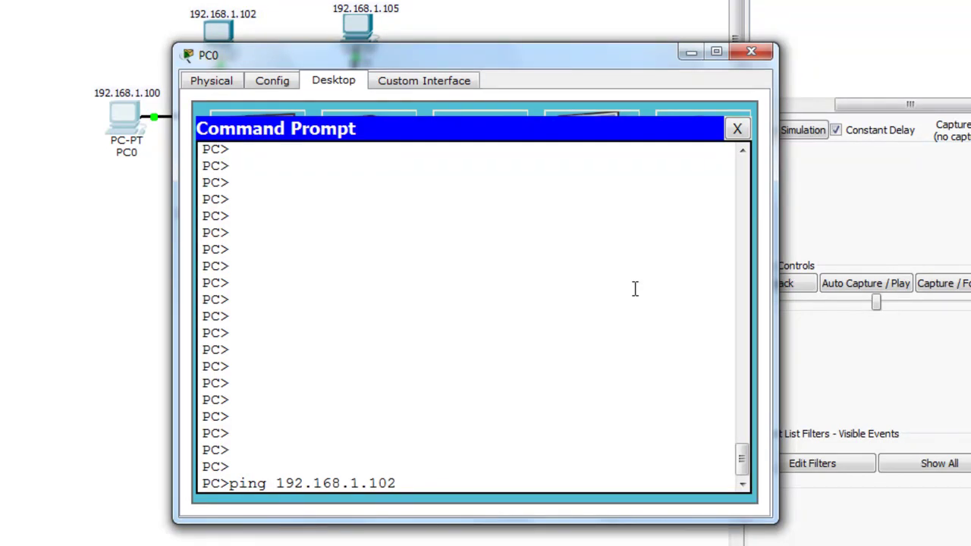
{"action": "key", "text": "Return"}
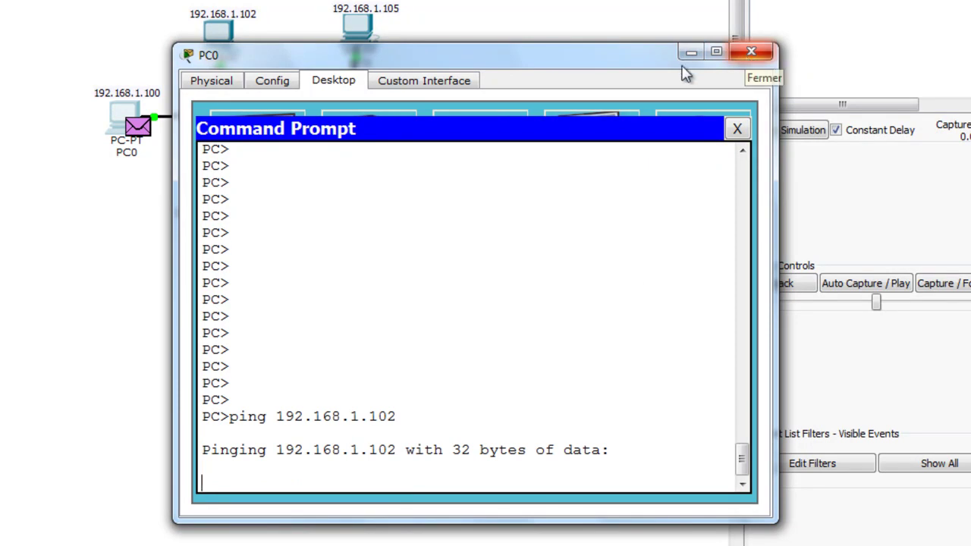
{"action": "left_click", "coordinate": [749, 55]}
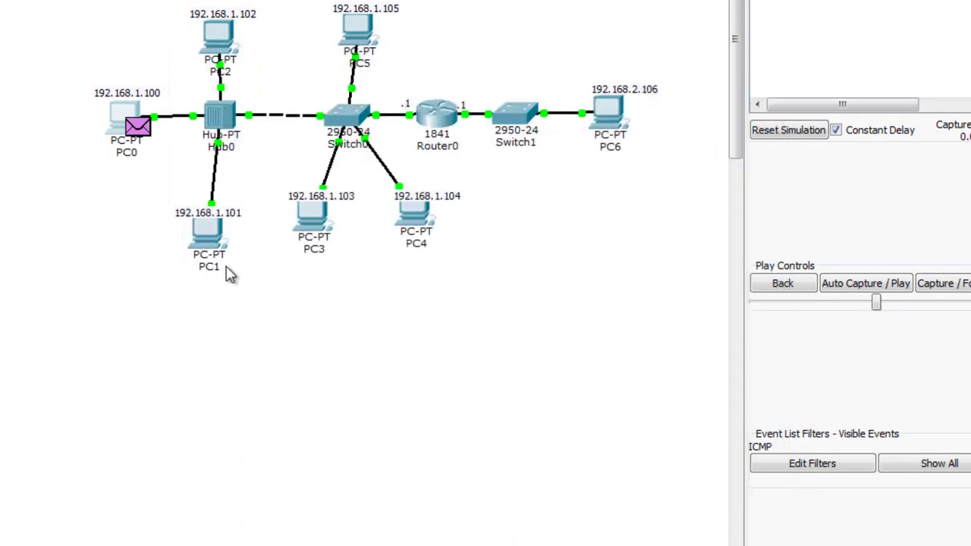
Ping 192.168.1.102 from PC1's command prompt, and put the PC1 window away
{"action": "left_click", "coordinate": [212, 231]}
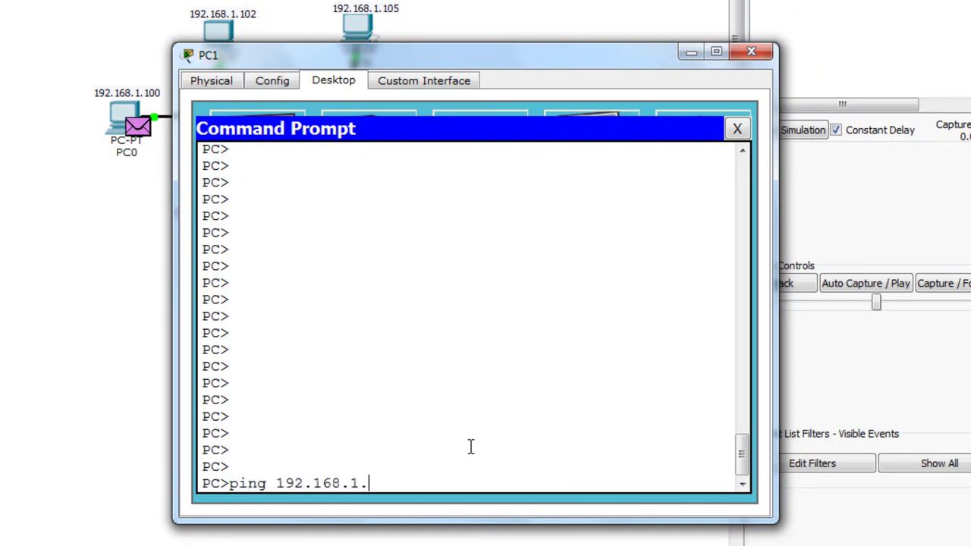
{"action": "key", "text": "Return"}
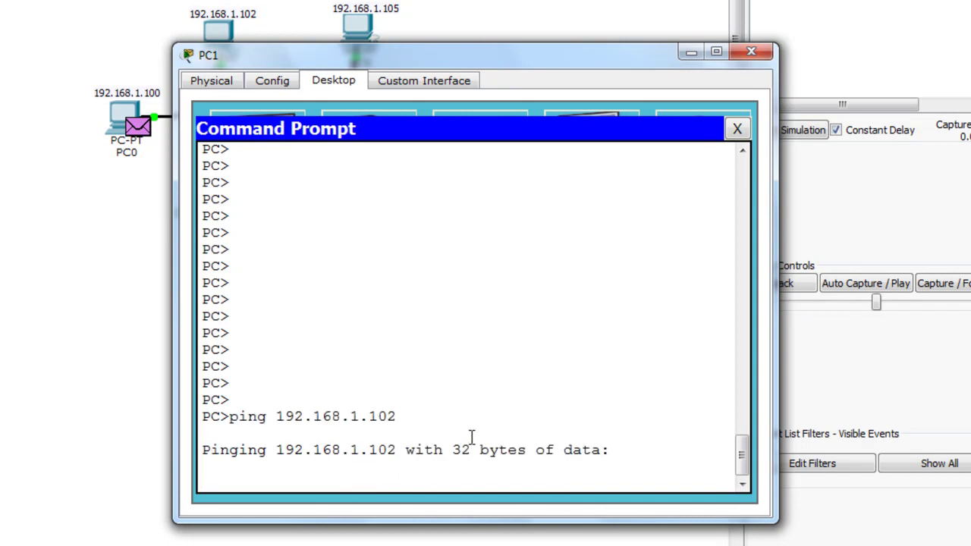
{"action": "left_click", "coordinate": [690, 52]}
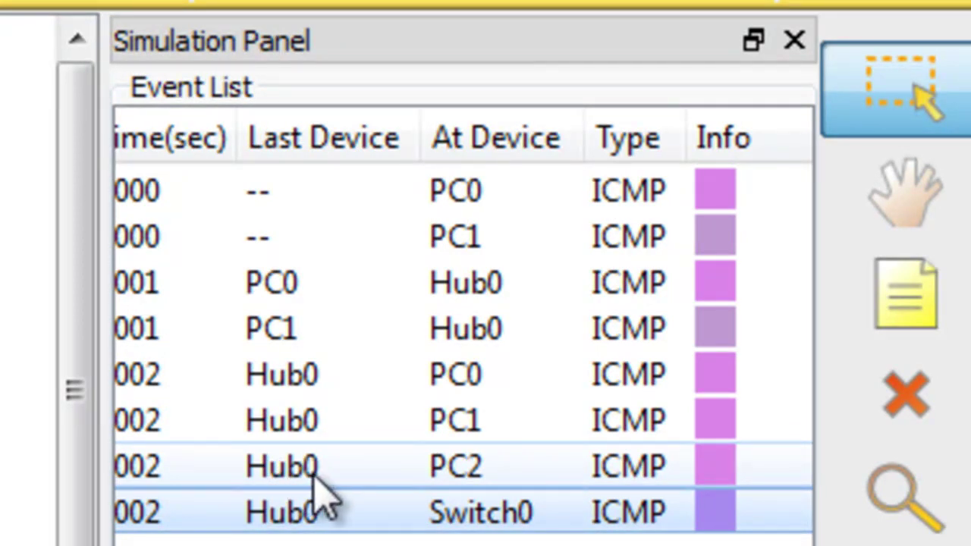
Examine the PDU information of the ICMP event from Hub0 at PC2, and close it
{"action": "left_click", "coordinate": [713, 466]}
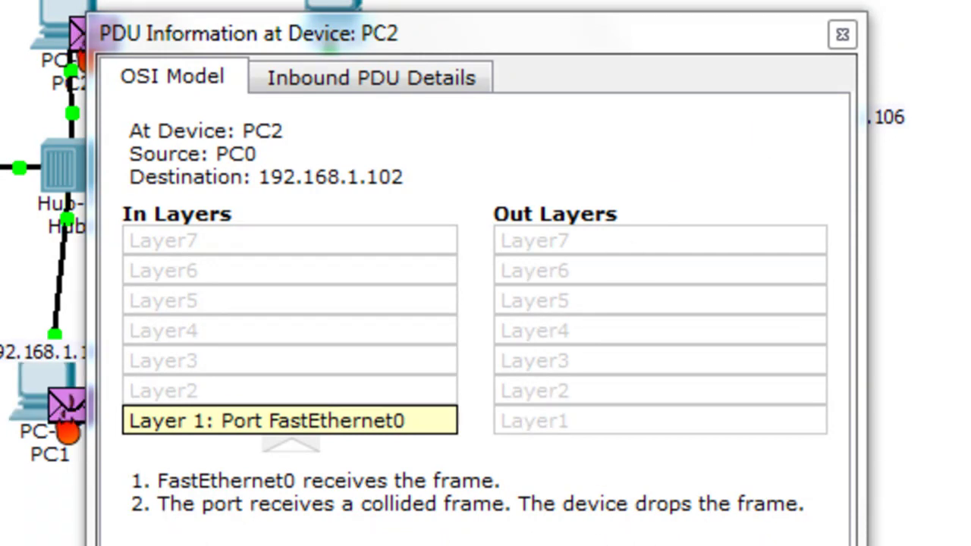
{"action": "left_click", "coordinate": [834, 36]}
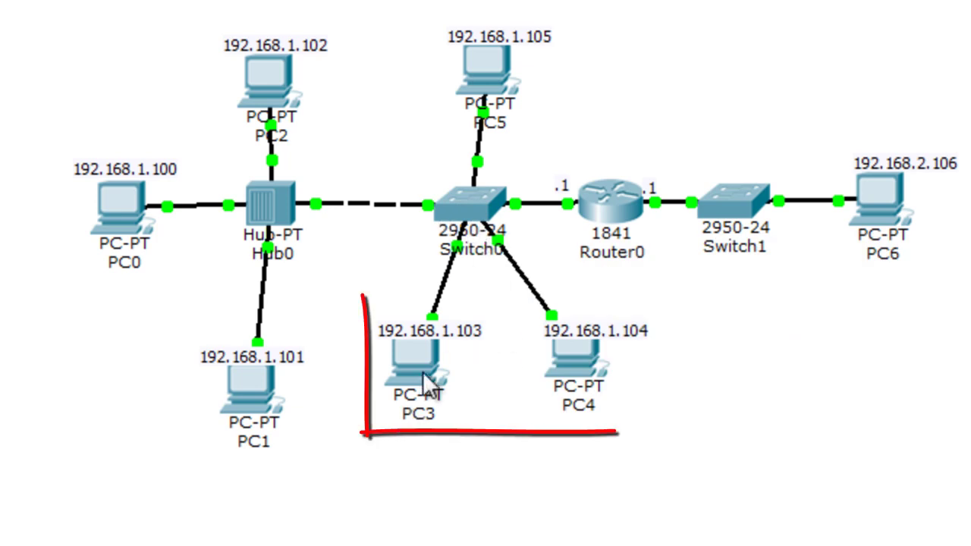
{"action": "mouse_move", "coordinate": [427, 430]}
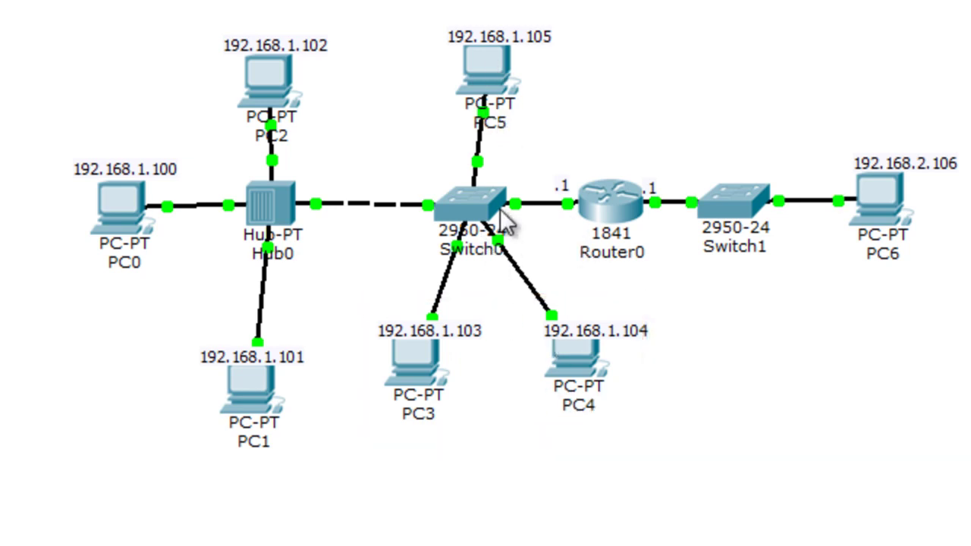
{"action": "mouse_move", "coordinate": [512, 273]}
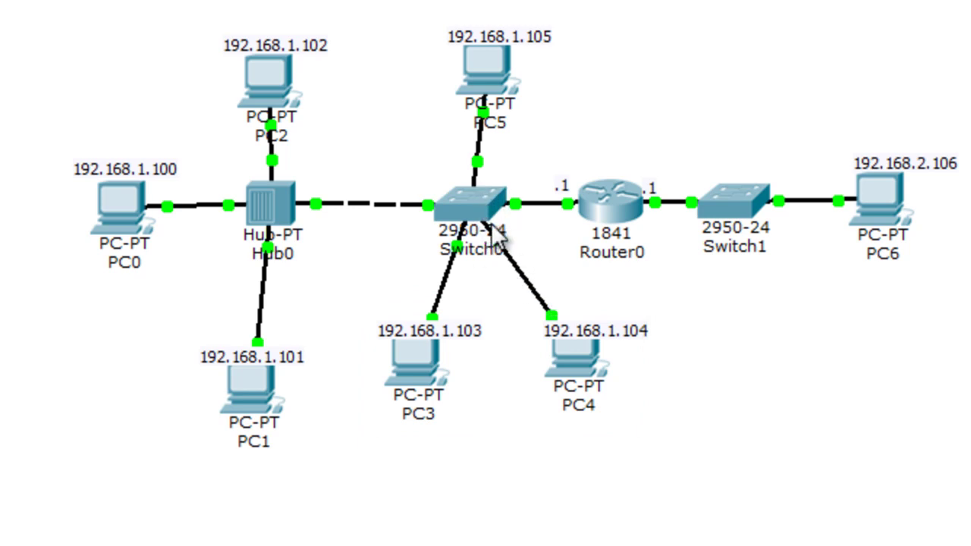
{"action": "mouse_move", "coordinate": [487, 243]}
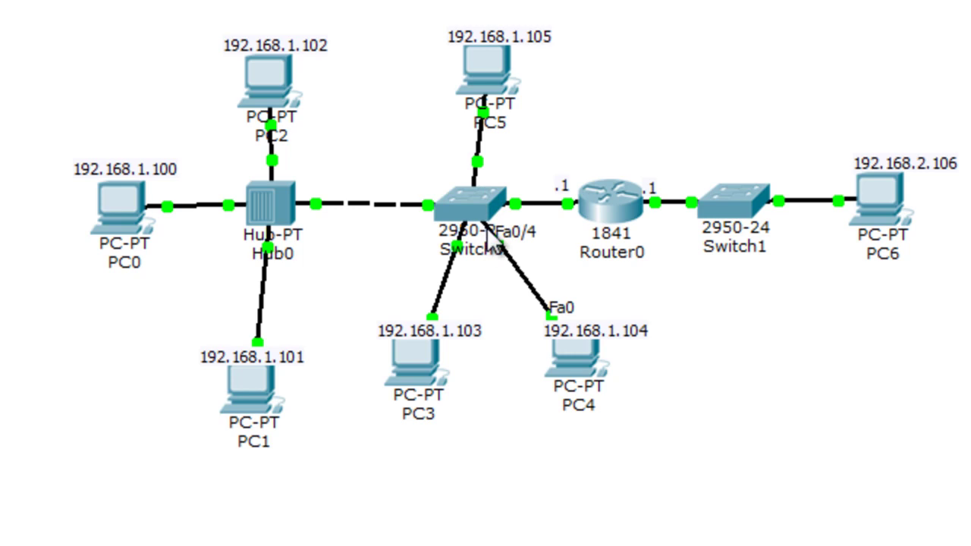
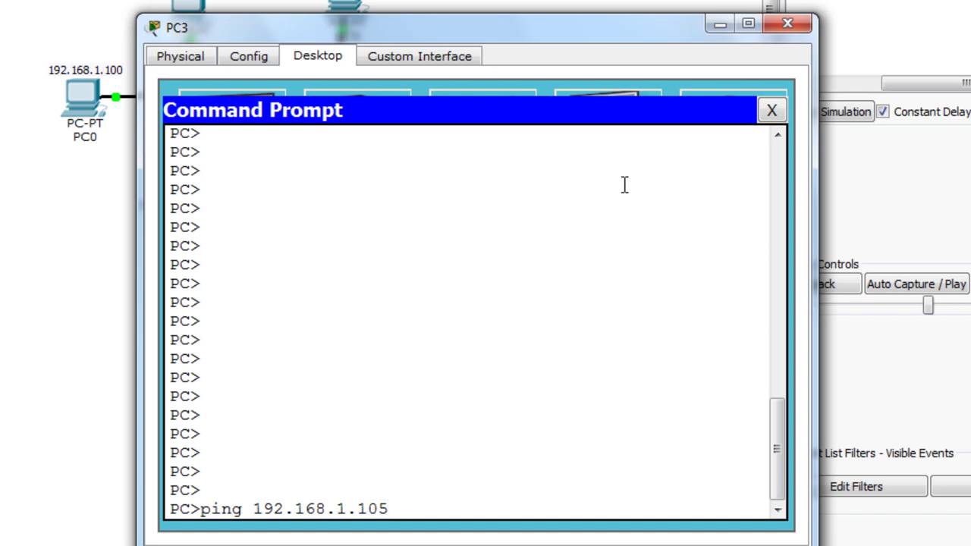
Ping 192.168.1.105 from PC3's command prompt, and close the PC3 window
{"action": "key", "text": "Return"}
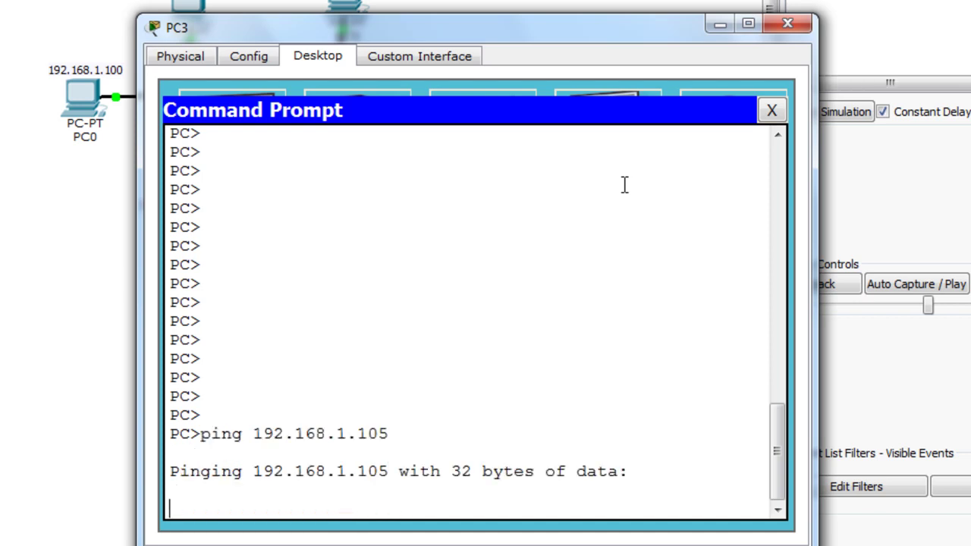
{"action": "left_click", "coordinate": [784, 25]}
Ping 192.168.1.105 from PC4's command prompt after clearing it with blank lines, and put the PC4 window away
{"action": "left_click", "coordinate": [419, 208]}
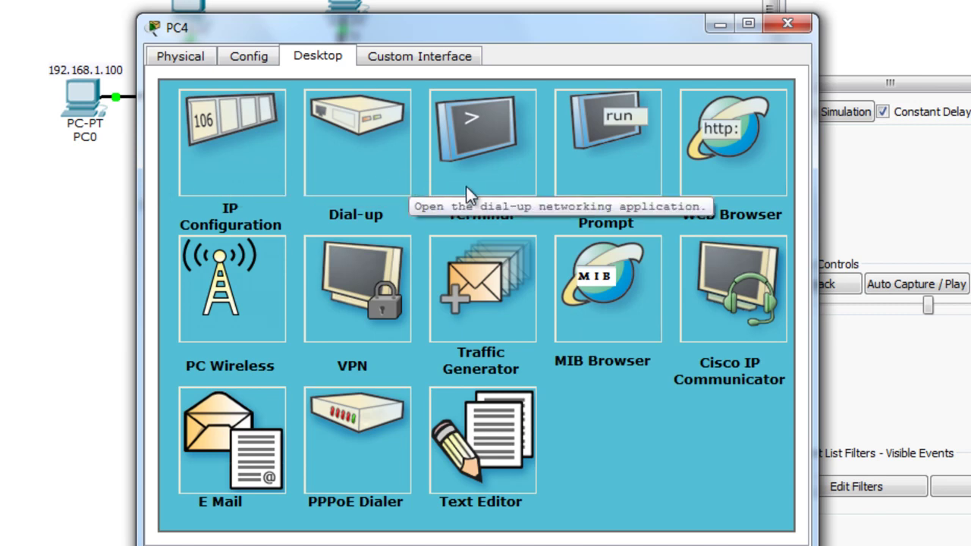
{"action": "left_click", "coordinate": [616, 167]}
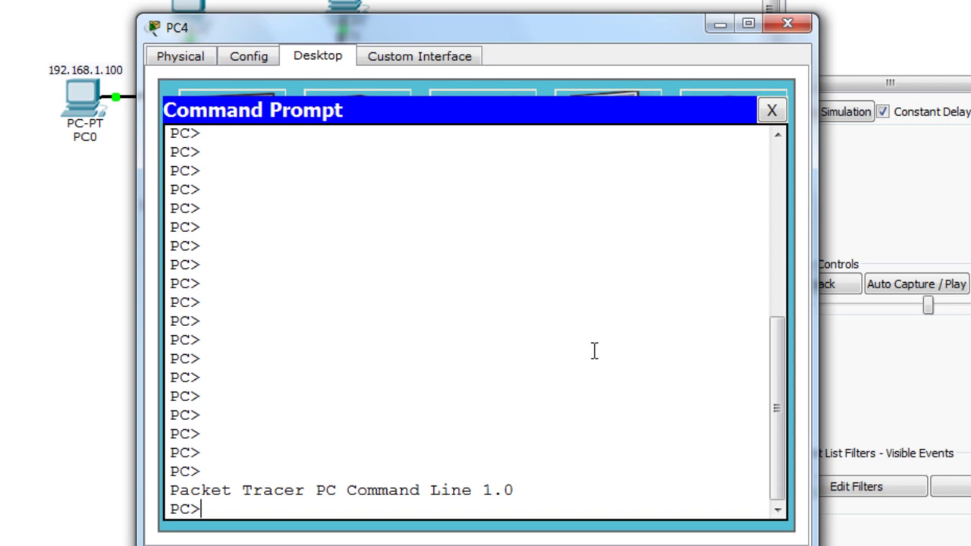
{"action": "key", "text": "Return"}
{"action": "key", "text": "Return"}
{"action": "key", "text": "Return"}
{"action": "key", "text": "Return"}
{"action": "key", "text": "Return"}
{"action": "key", "text": "Return"}
{"action": "key", "text": "Return"}
{"action": "key", "text": "Return"}
{"action": "key", "text": "Return"}
{"action": "key", "text": "Return"}
{"action": "key", "text": "Return"}
{"action": "key", "text": "Return"}
{"action": "key", "text": "Return"}
{"action": "key", "text": "Return"}
{"action": "key", "text": "Return"}
{"action": "key", "text": "Return"}
{"action": "key", "text": "Return"}
{"action": "key", "text": "Return"}
{"action": "key", "text": "Return"}
{"action": "key", "text": "Return"}
{"action": "key", "text": "Return"}
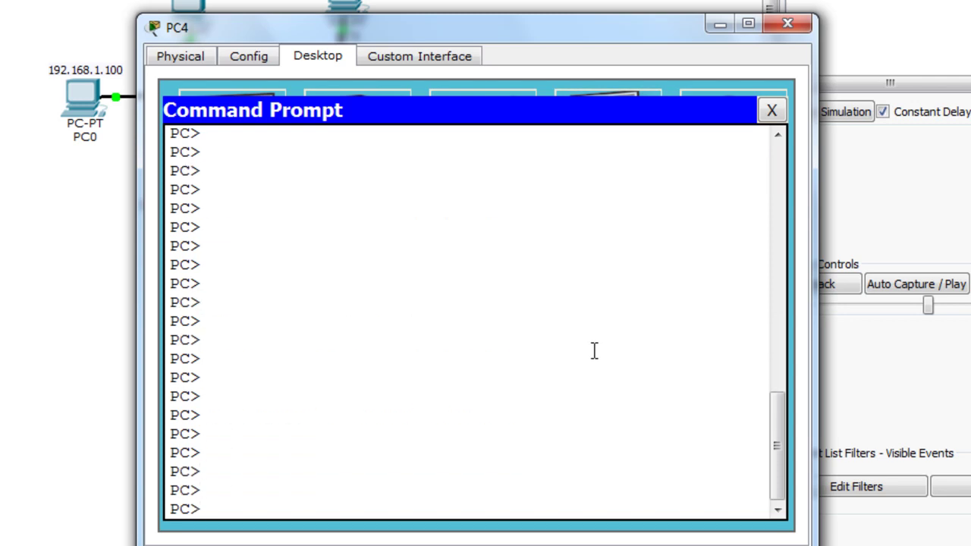
{"action": "type", "text": "ping 192.168.1.105"}
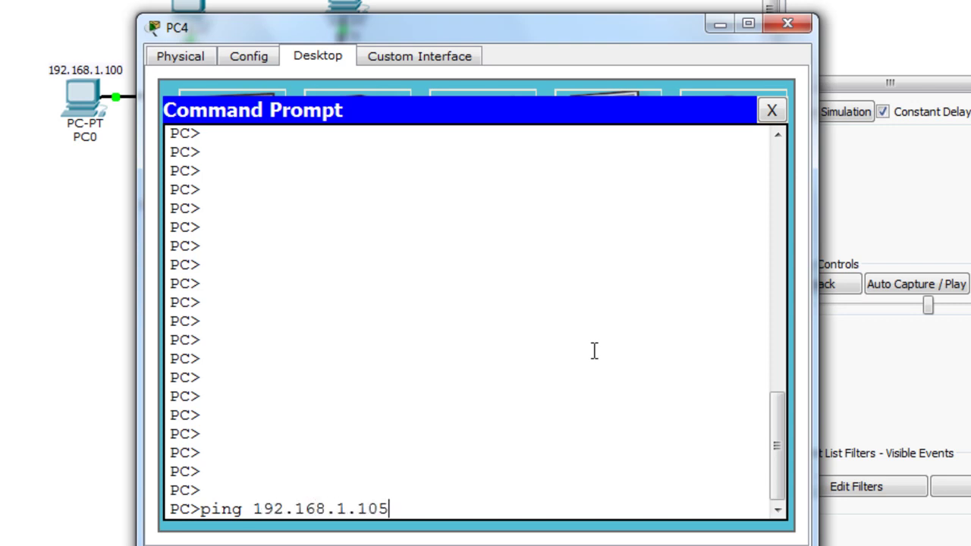
{"action": "key", "text": "Return"}
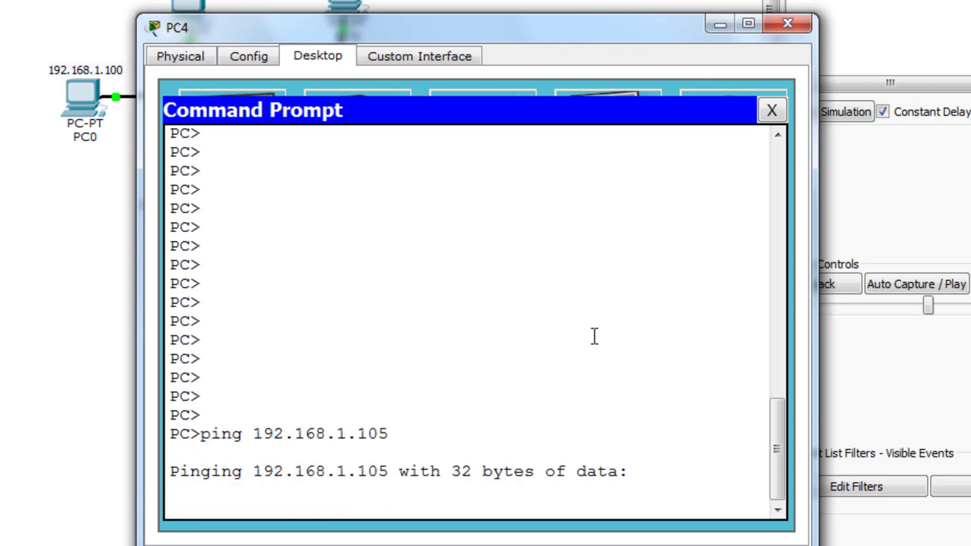
{"action": "left_click", "coordinate": [718, 25]}
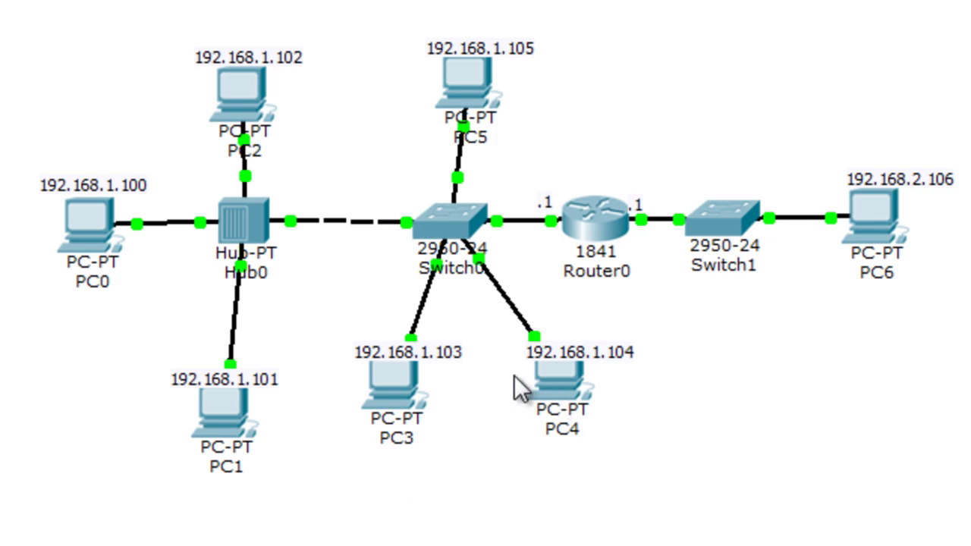
Ping the broadcast address 192.168.1.255 from PC3's command prompt, and put the PC3 window away
{"action": "left_click", "coordinate": [394, 385]}
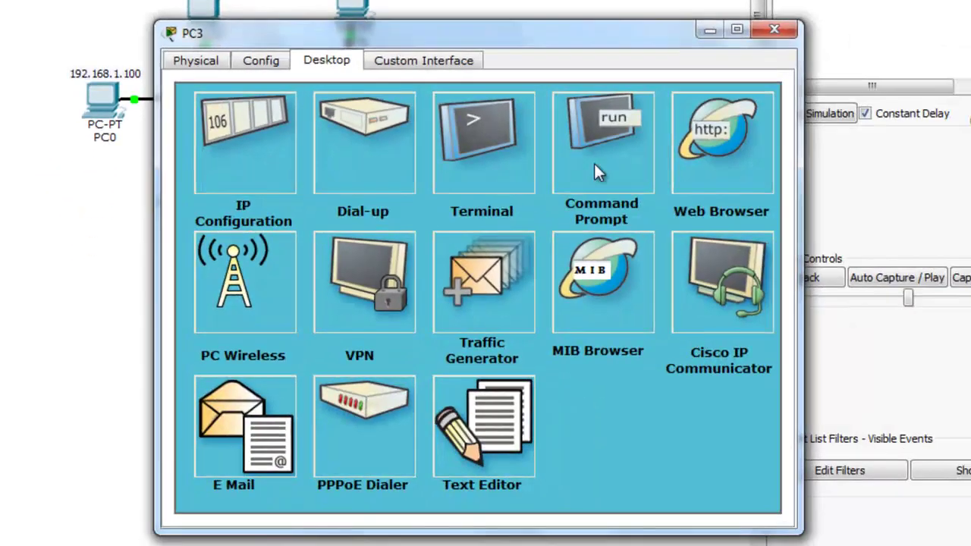
{"action": "left_click", "coordinate": [595, 152]}
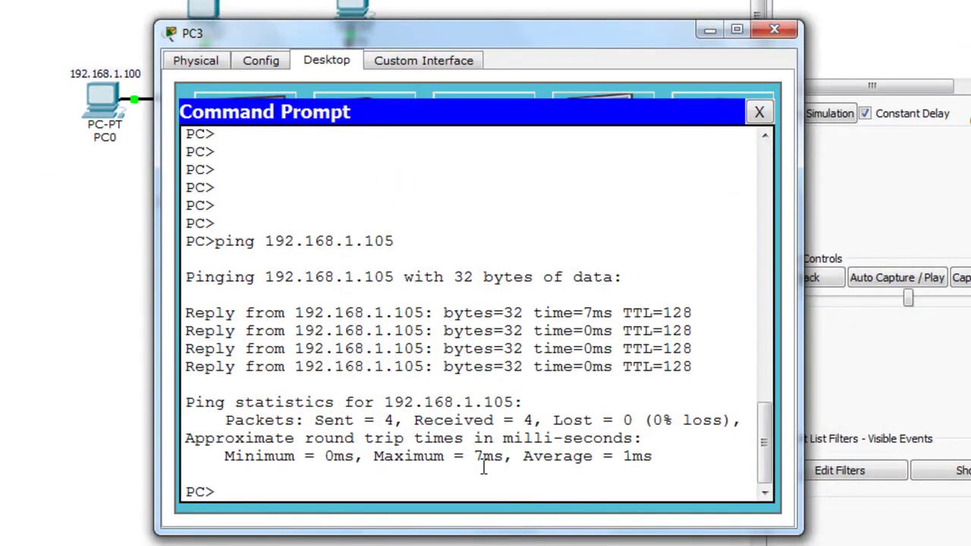
{"action": "type", "text": "ping "}
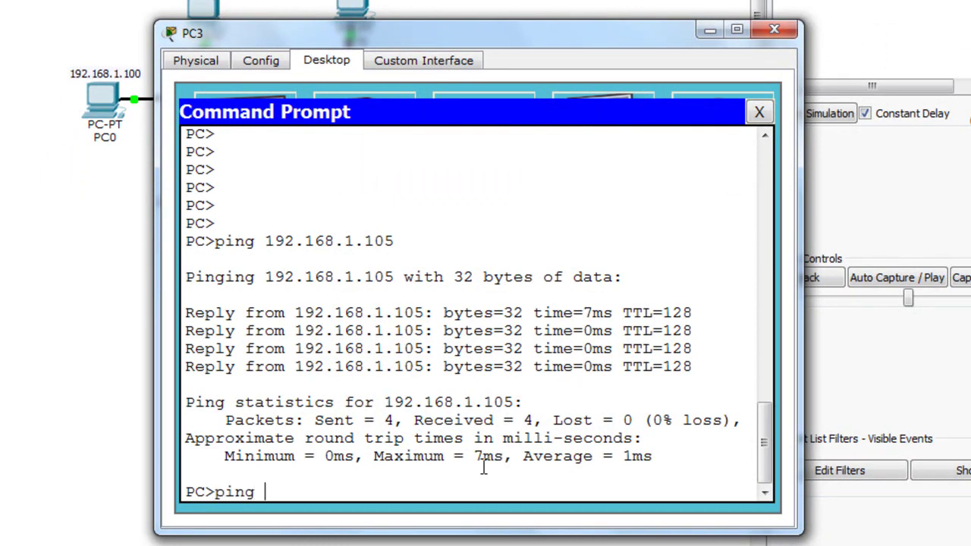
{"action": "type", "text": "192.168.1.255"}
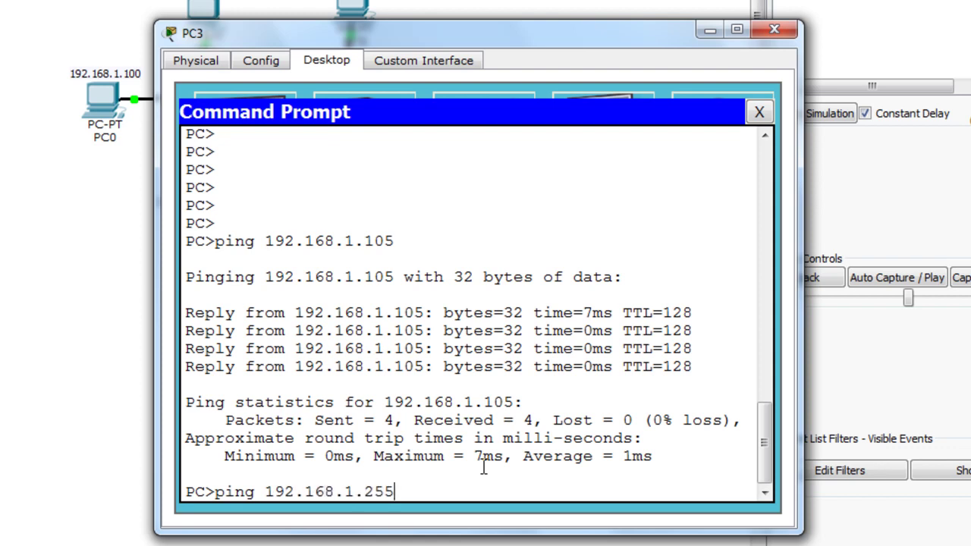
{"action": "key", "text": "Return"}
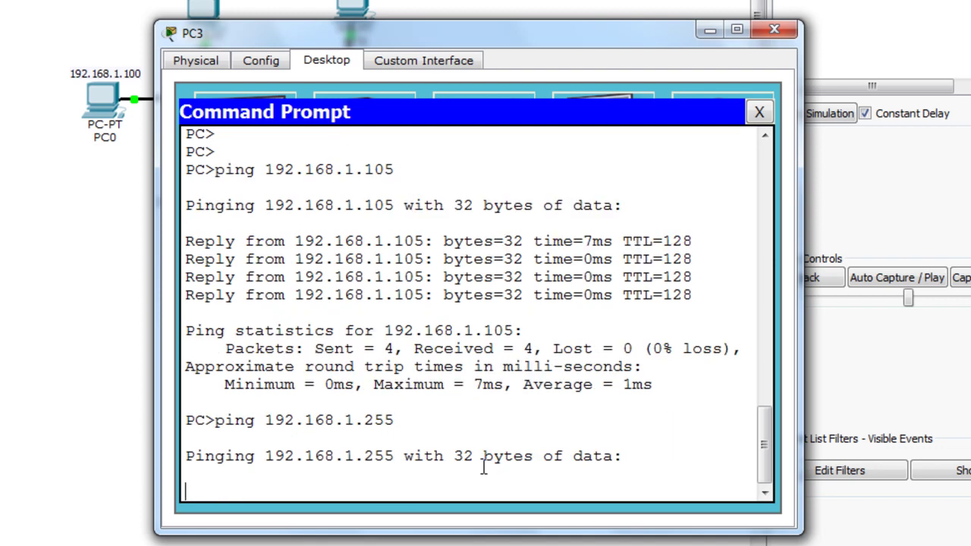
{"action": "left_click", "coordinate": [709, 30]}
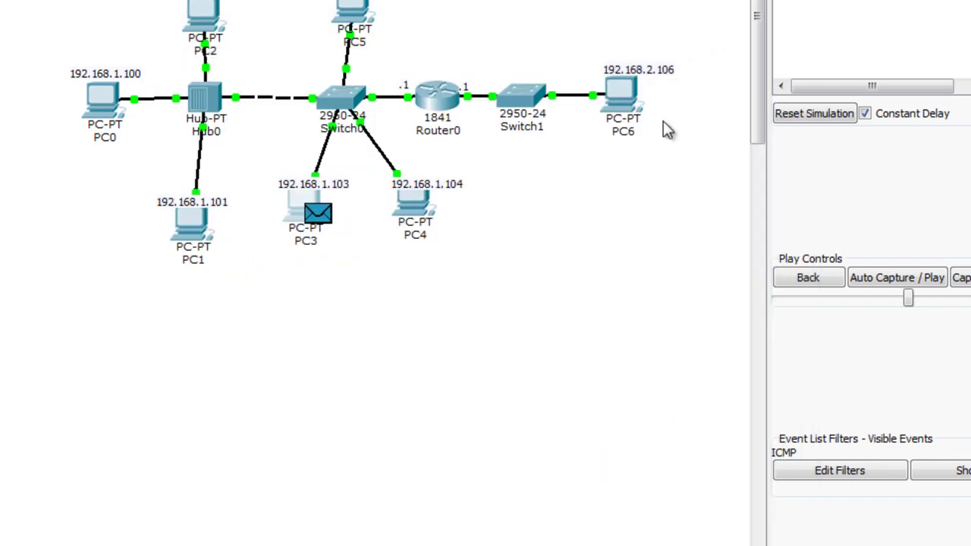